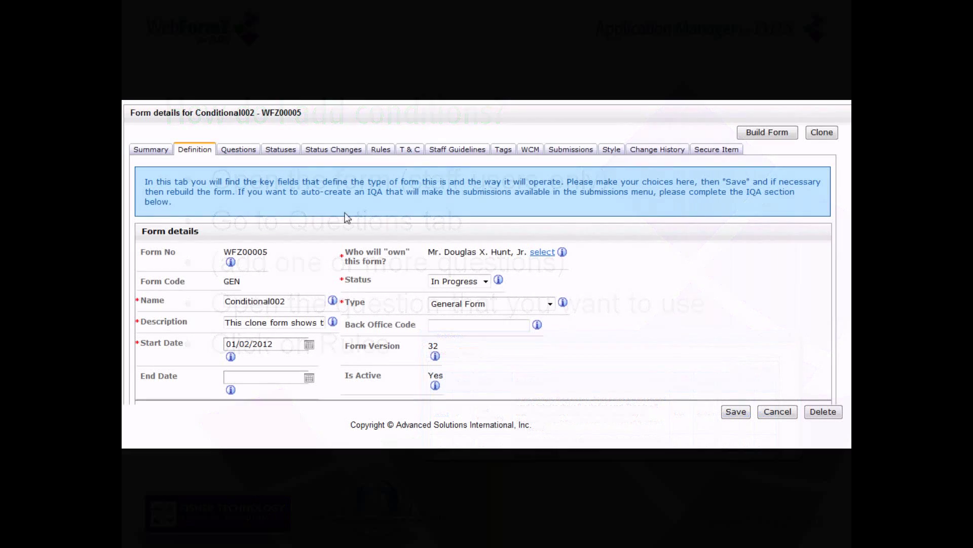
Find the route question in the form's Questions list and view its rules.
{"action": "left_click", "coordinate": [238, 152]}
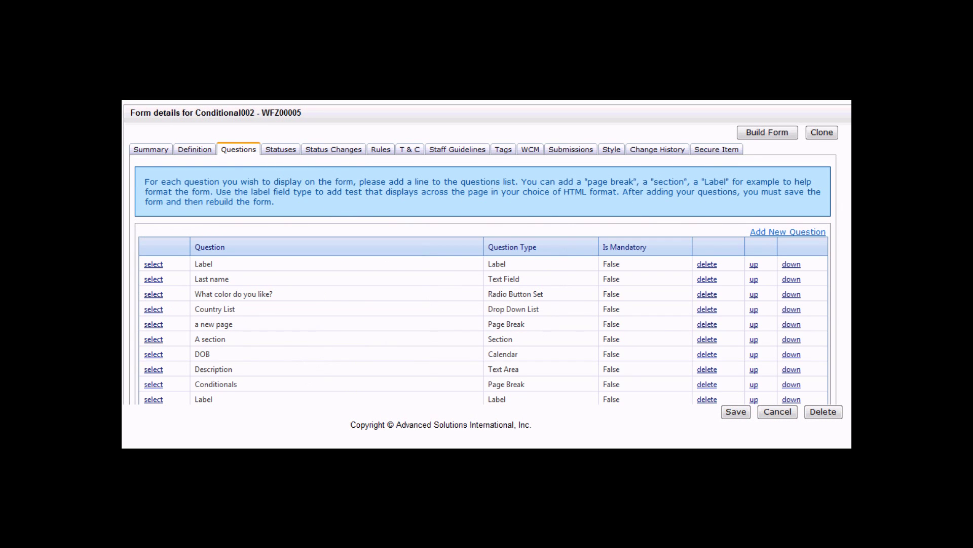
{"action": "scroll", "coordinate": [282, 195], "scroll_direction": "down", "scroll_amount": 5}
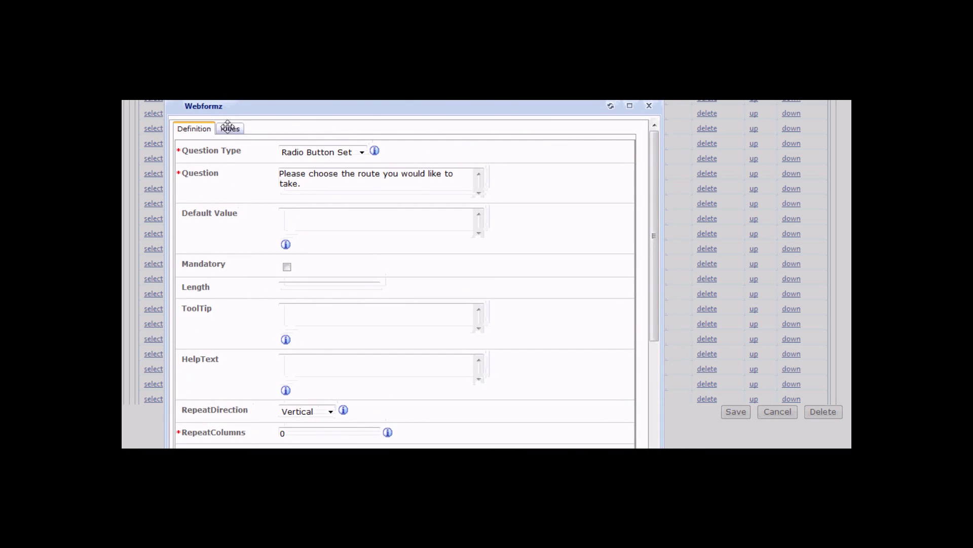
{"action": "left_click", "coordinate": [229, 130]}
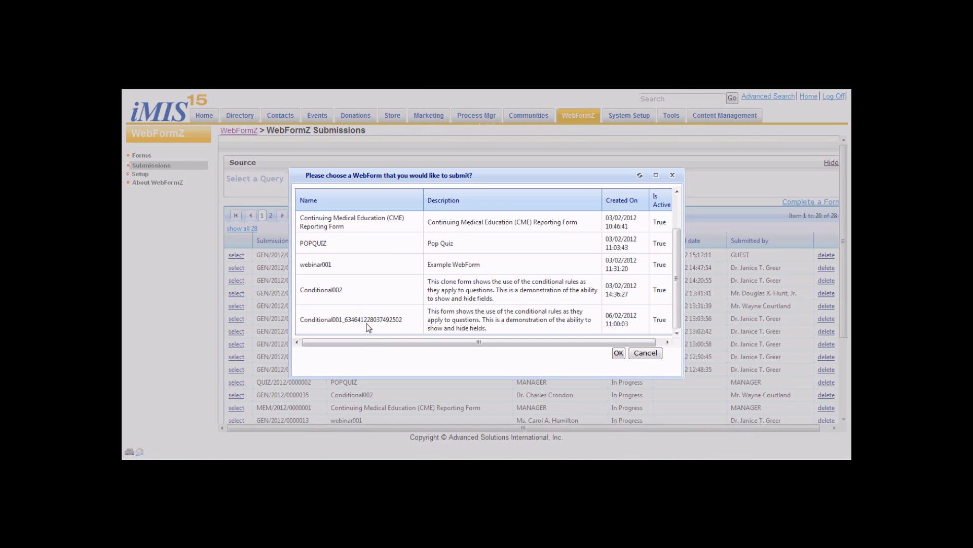
Start a Conditional002 submission and assign the contact found by ID search as applicant.
{"action": "left_click", "coordinate": [328, 289]}
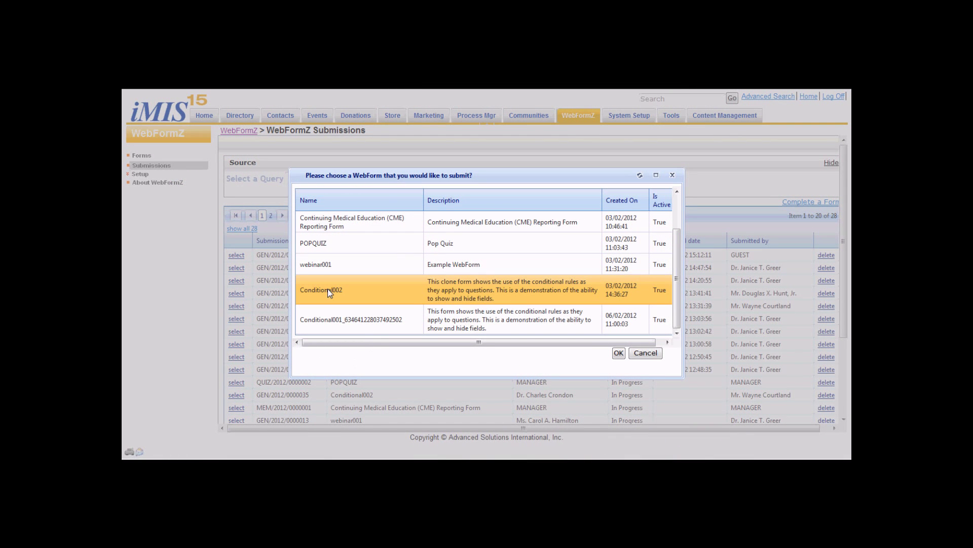
{"action": "left_click", "coordinate": [619, 353]}
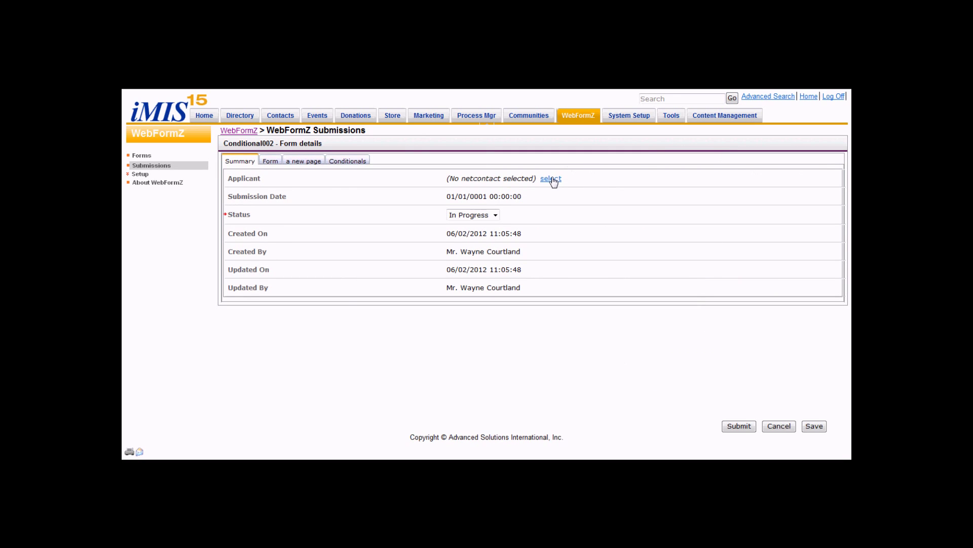
{"action": "left_click", "coordinate": [560, 179]}
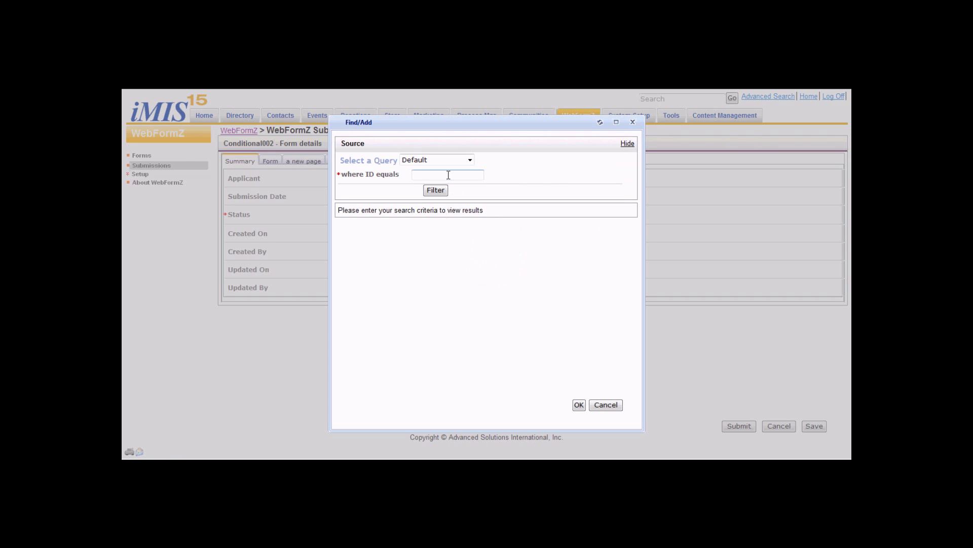
{"action": "type", "text": "121"}
{"action": "key", "text": "Tab"}
{"action": "key", "text": "Return"}
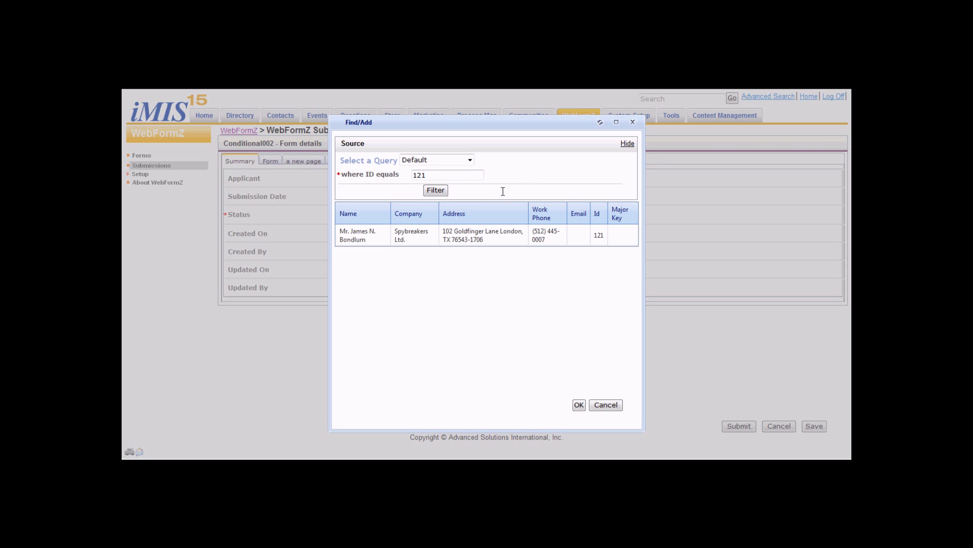
{"action": "left_click", "coordinate": [361, 238]}
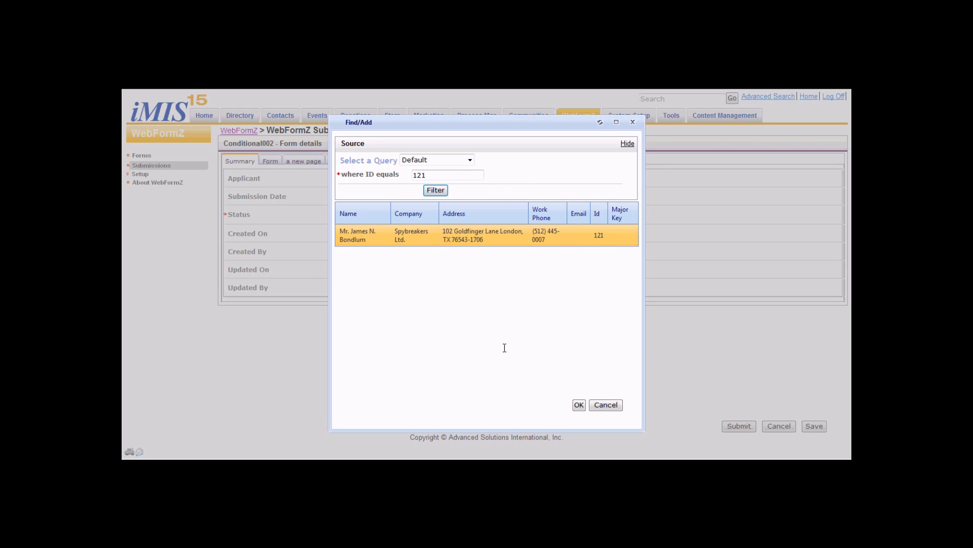
{"action": "left_click", "coordinate": [579, 405]}
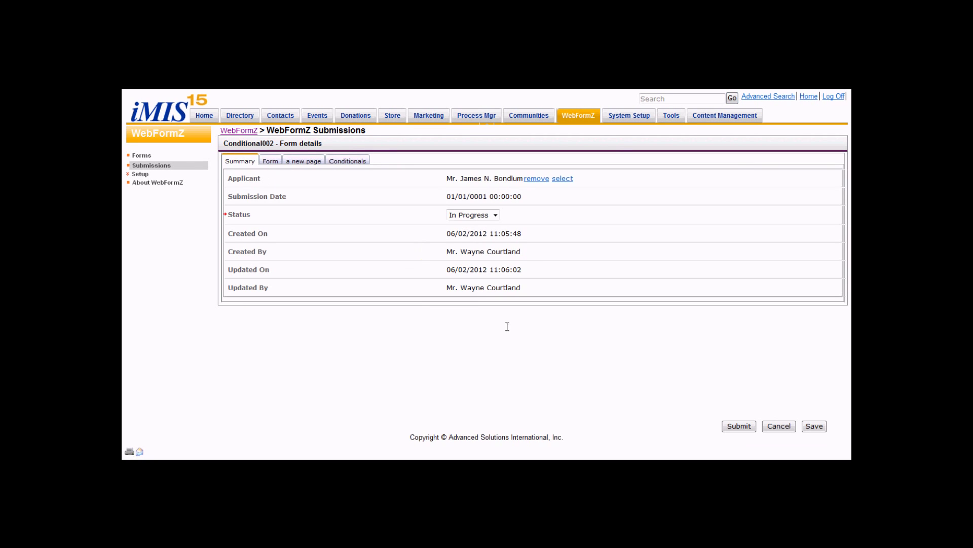
{"action": "left_click", "coordinate": [350, 162]}
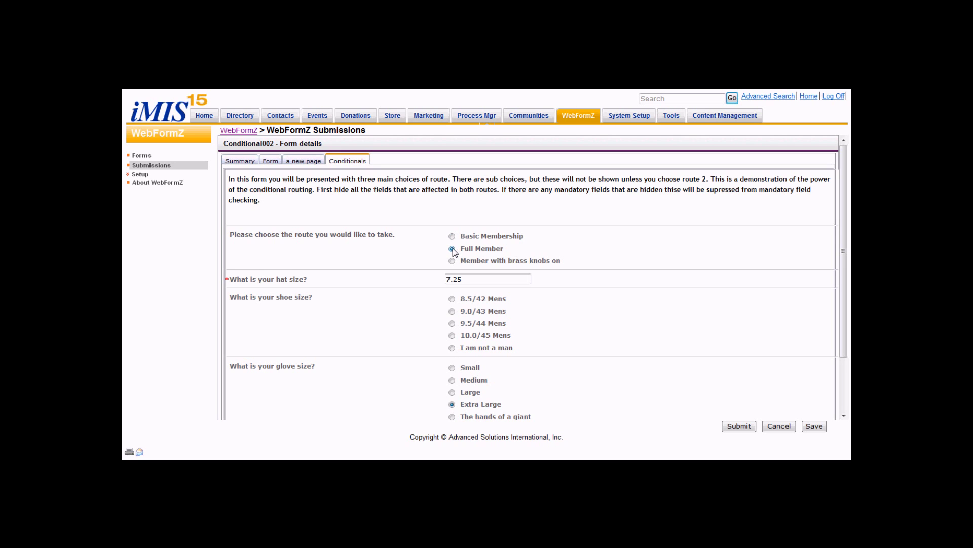
Switch the route to Full Member, pick Choice y then Choice z, then revert to Basic Membership.
{"action": "left_click", "coordinate": [452, 249]}
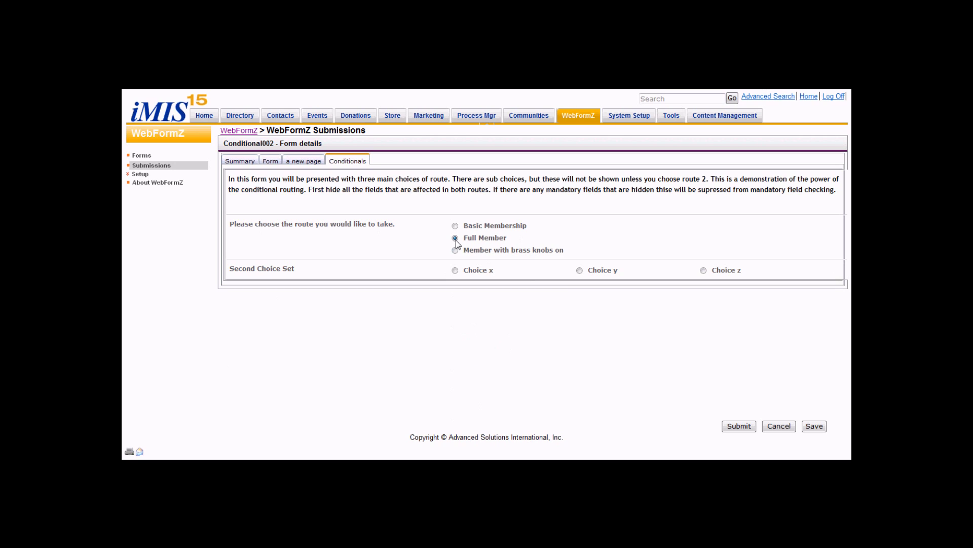
{"action": "left_click", "coordinate": [580, 270]}
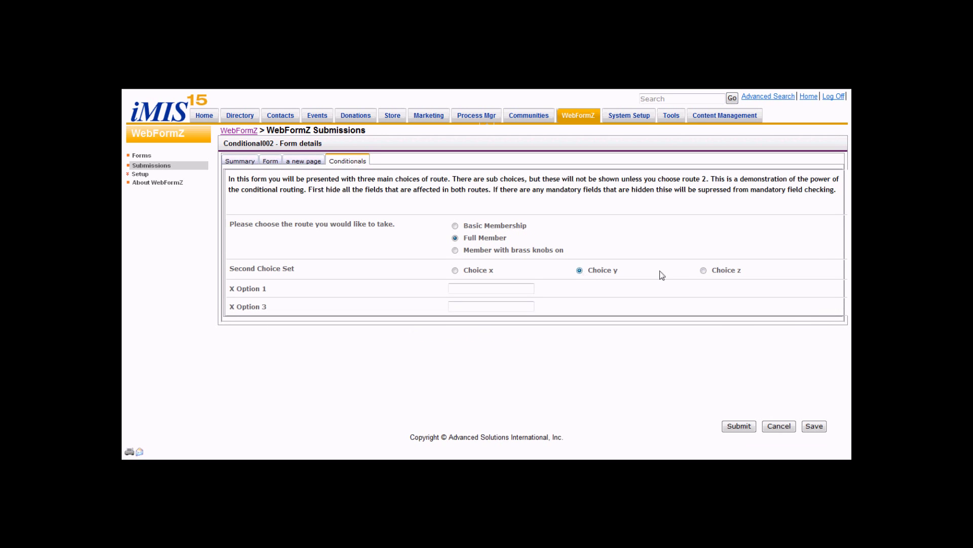
{"action": "left_click", "coordinate": [703, 270]}
{"action": "left_click", "coordinate": [455, 225]}
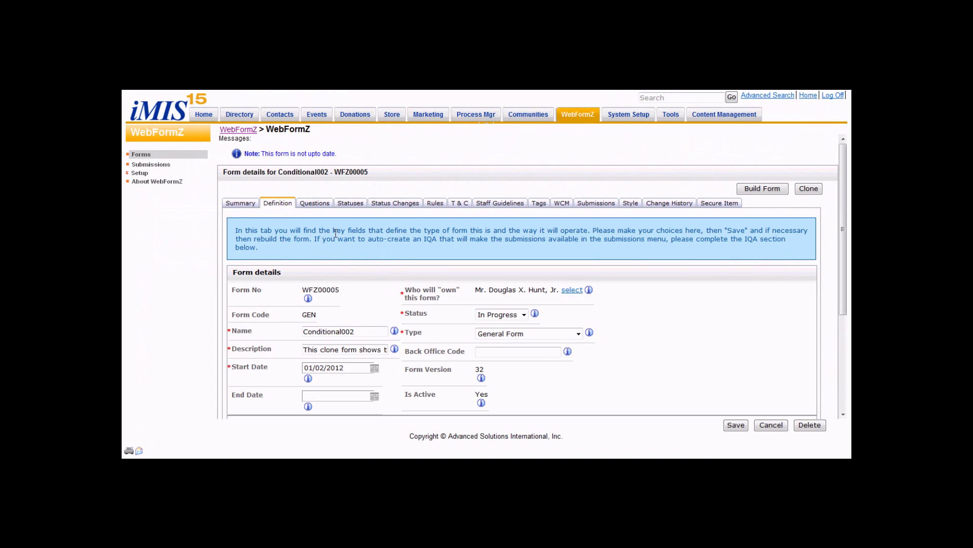
Scroll the Questions list to the route-choice question and show its rules, 'Hide everything' to 'Show Route 3 ANT'.
{"action": "left_click", "coordinate": [318, 207]}
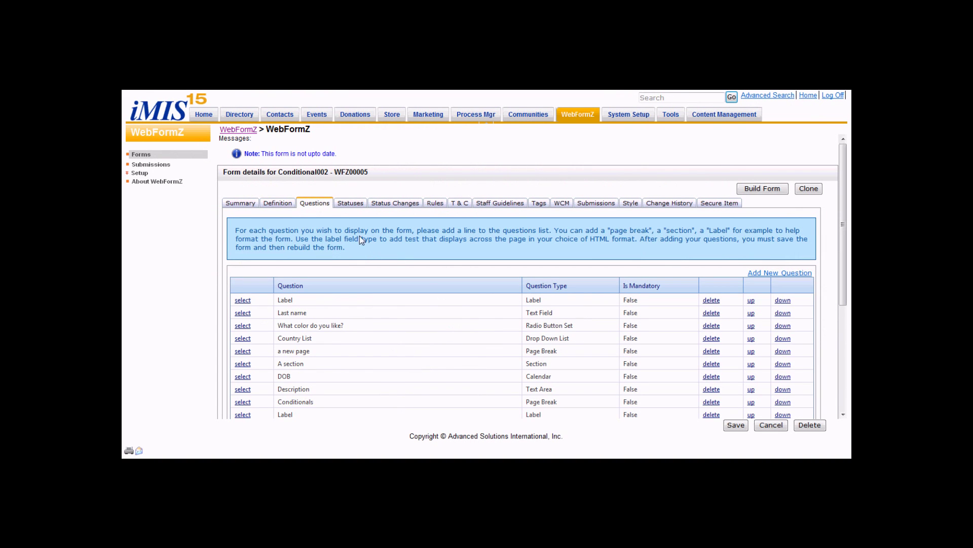
{"action": "left_click_drag", "start_coordinate": [842, 288], "coordinate": [843, 358]}
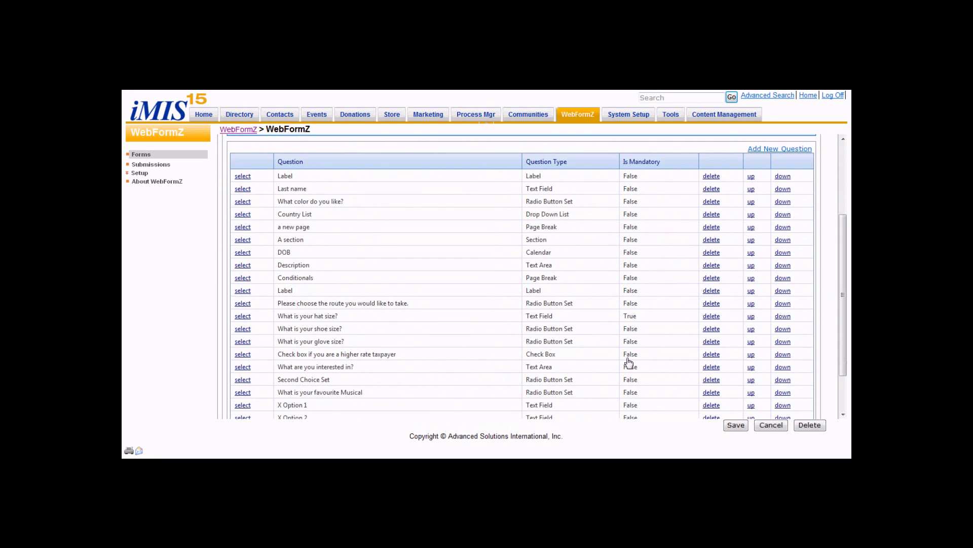
{"action": "left_click", "coordinate": [243, 304]}
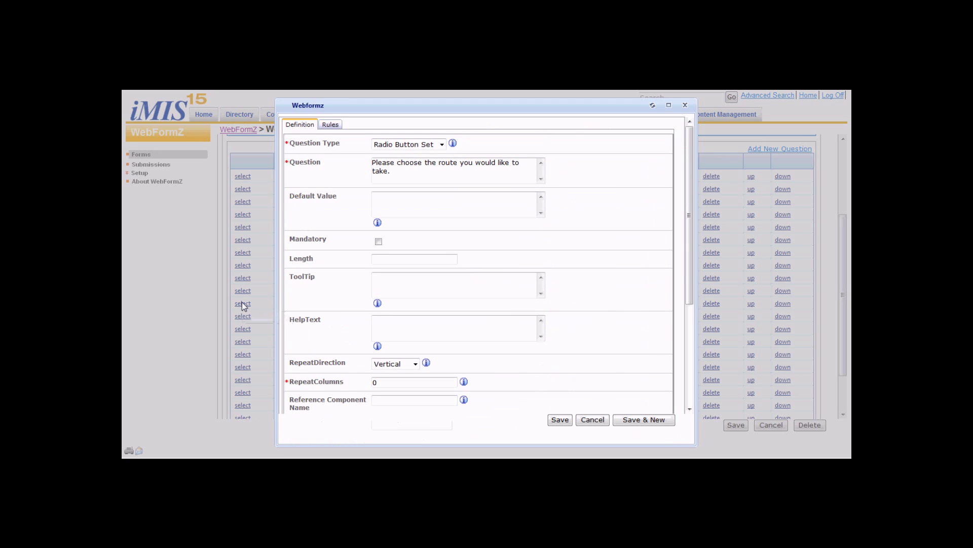
{"action": "left_click", "coordinate": [332, 126]}
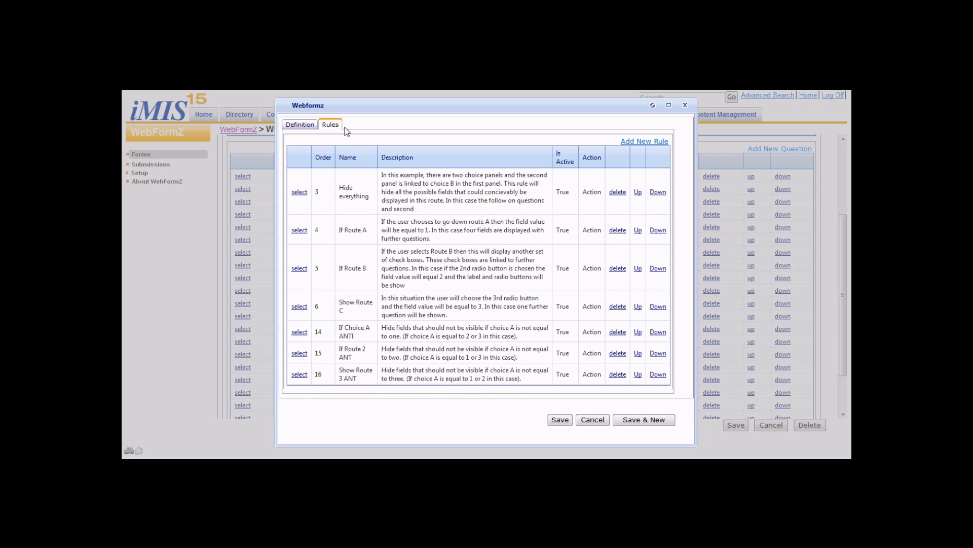
Open the 'Hide everything' rule, scroll through its Linked Questions, and save it unchanged.
{"action": "left_click", "coordinate": [299, 192]}
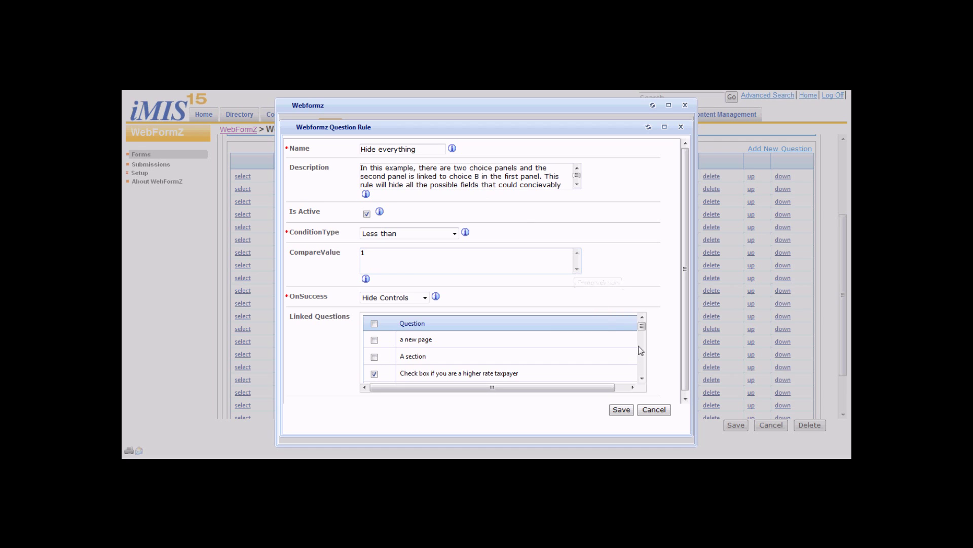
{"action": "scroll", "coordinate": [687, 390], "scroll_direction": "down", "scroll_amount": 1}
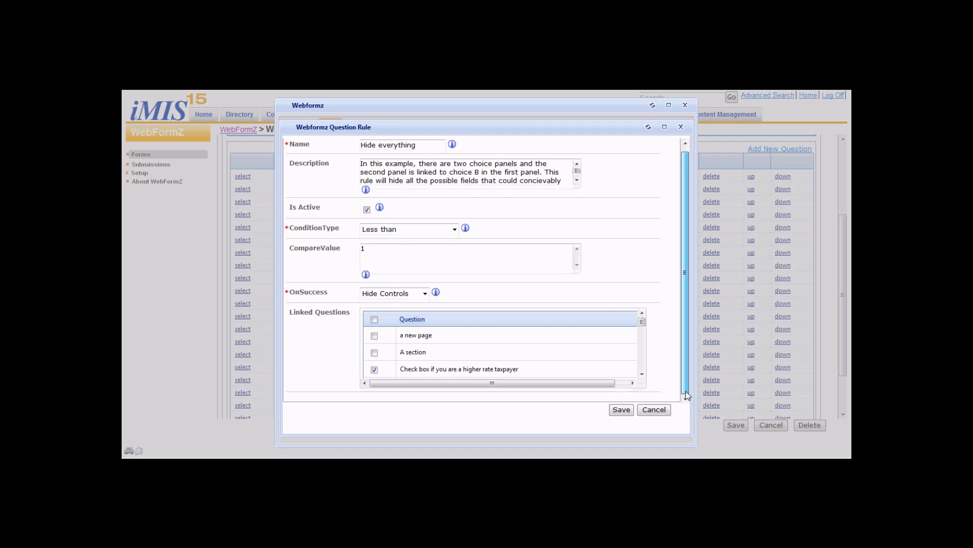
{"action": "left_click", "coordinate": [643, 374]}
{"action": "left_click", "coordinate": [641, 374]}
{"action": "left_click", "coordinate": [642, 374]}
{"action": "left_click", "coordinate": [642, 374]}
{"action": "left_click", "coordinate": [642, 374]}
{"action": "left_click", "coordinate": [642, 375]}
{"action": "left_click", "coordinate": [642, 374]}
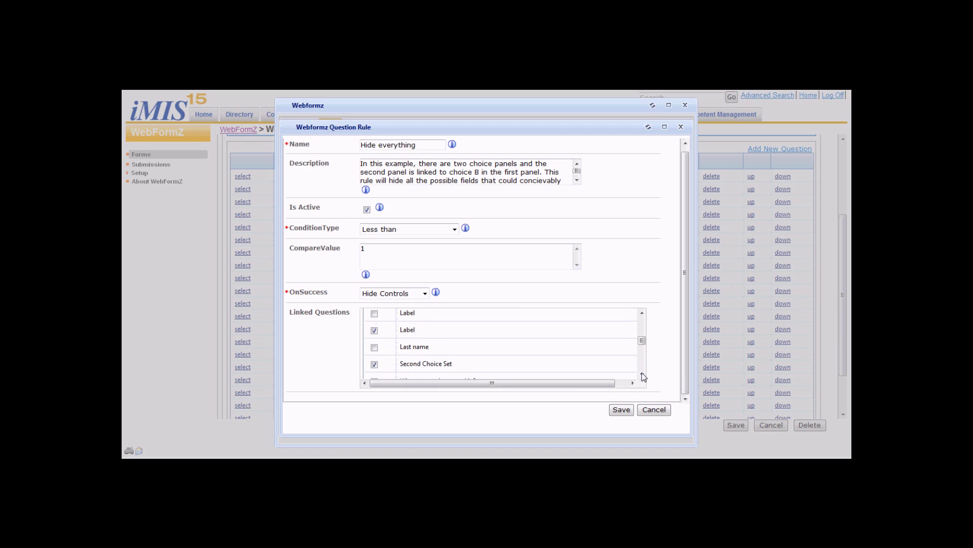
{"action": "left_click", "coordinate": [642, 374]}
{"action": "left_click", "coordinate": [642, 374]}
{"action": "left_click", "coordinate": [641, 374]}
{"action": "left_click", "coordinate": [642, 374]}
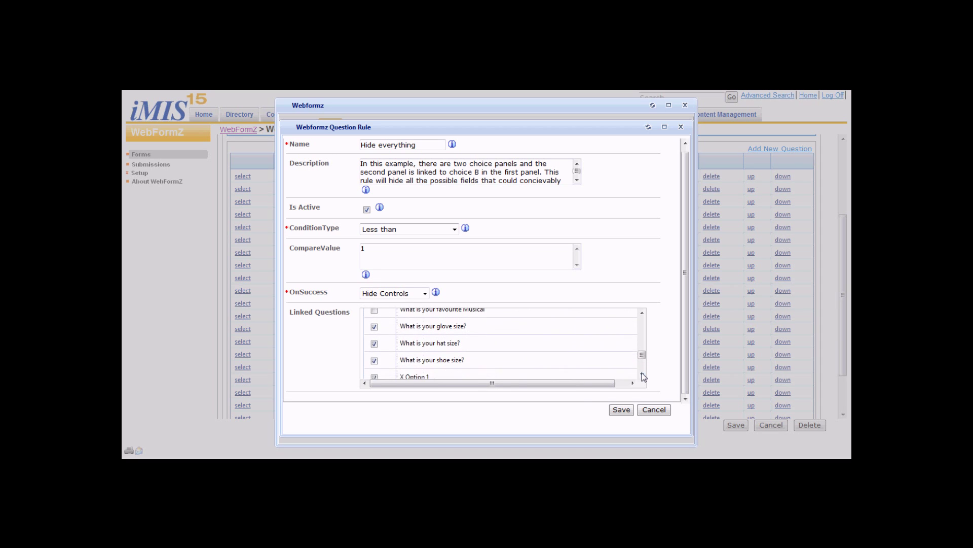
{"action": "left_click", "coordinate": [642, 375]}
{"action": "left_click", "coordinate": [642, 374]}
{"action": "left_click", "coordinate": [642, 375]}
{"action": "left_click", "coordinate": [642, 374]}
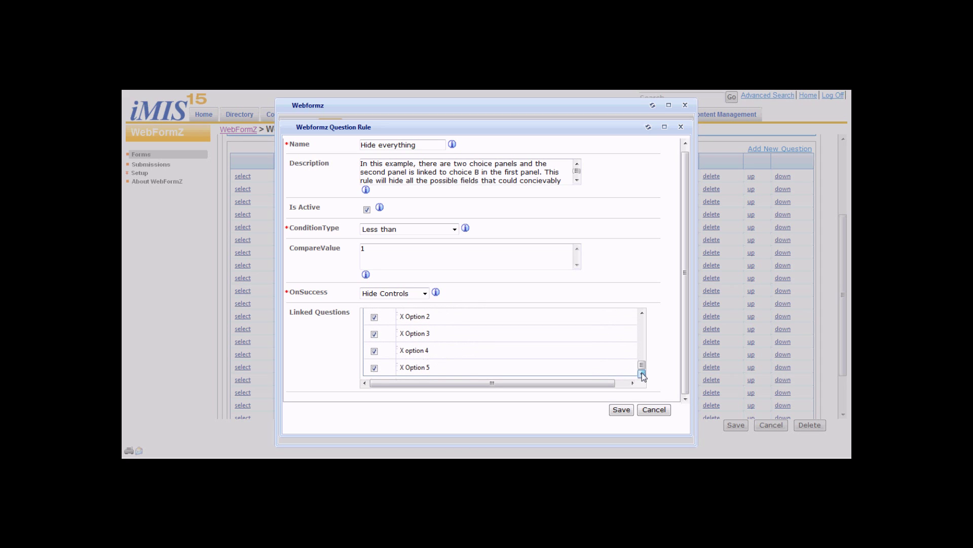
{"action": "left_click_drag", "start_coordinate": [643, 367], "coordinate": [644, 322]}
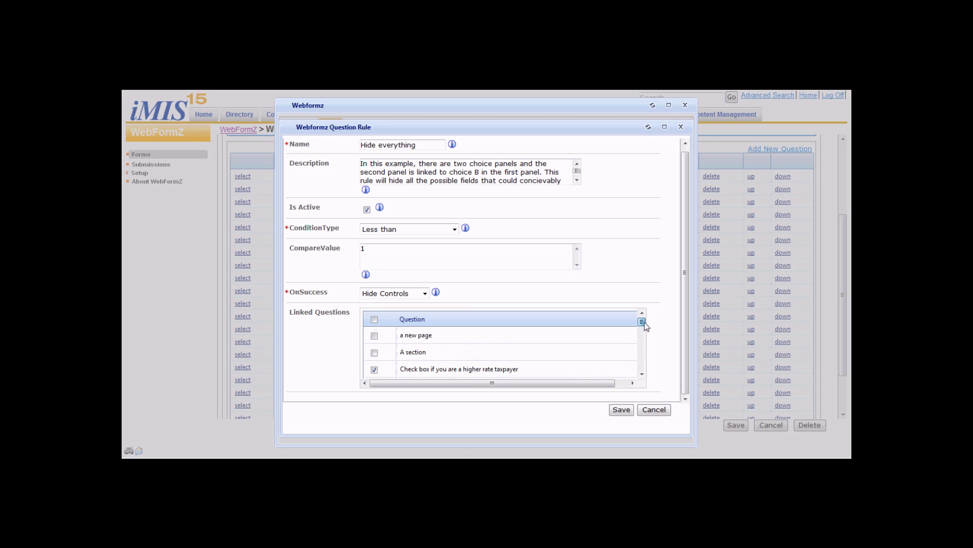
{"action": "left_click", "coordinate": [622, 408]}
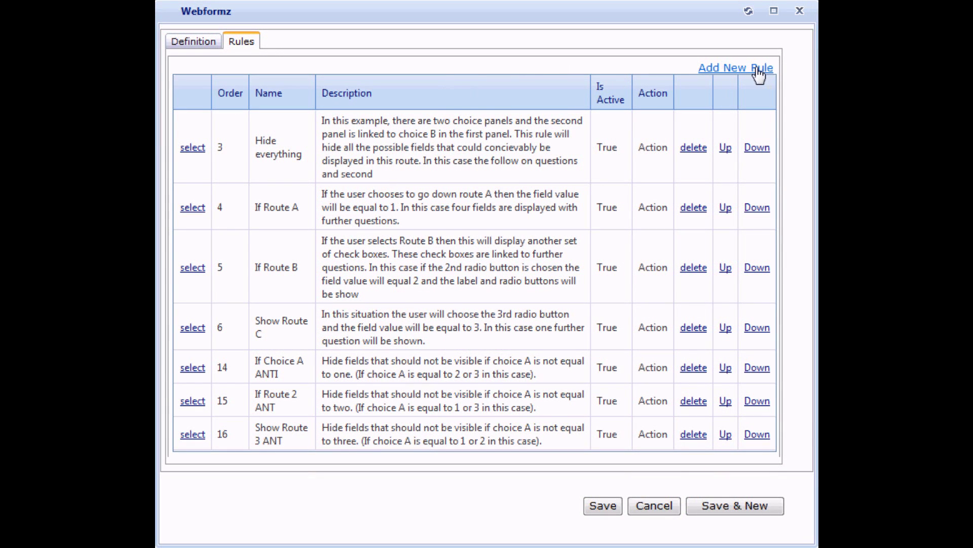
Create an active rule named 'Name of Rule' with description 'This is the description of the tule'.
{"action": "left_click", "coordinate": [759, 71]}
{"action": "left_click", "coordinate": [365, 77]}
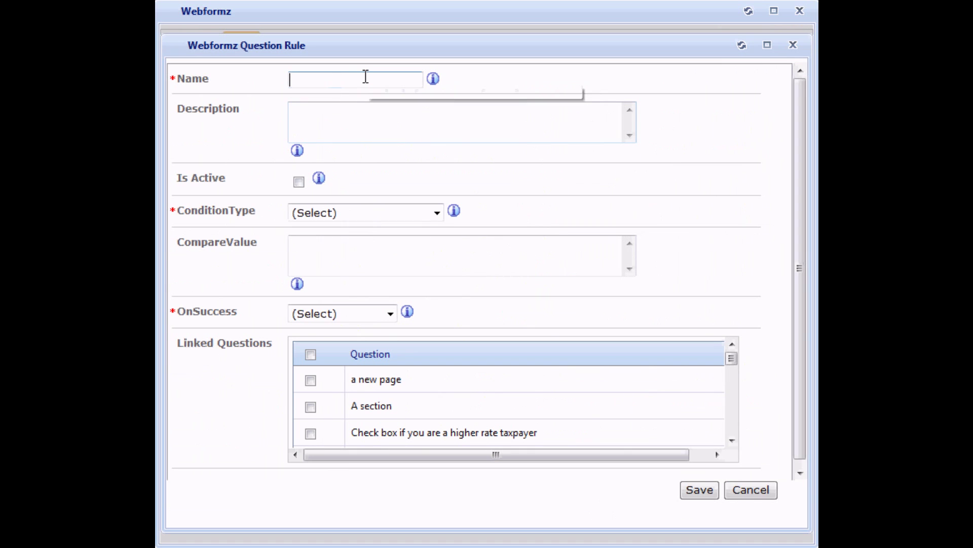
{"action": "type", "text": "Name of R"}
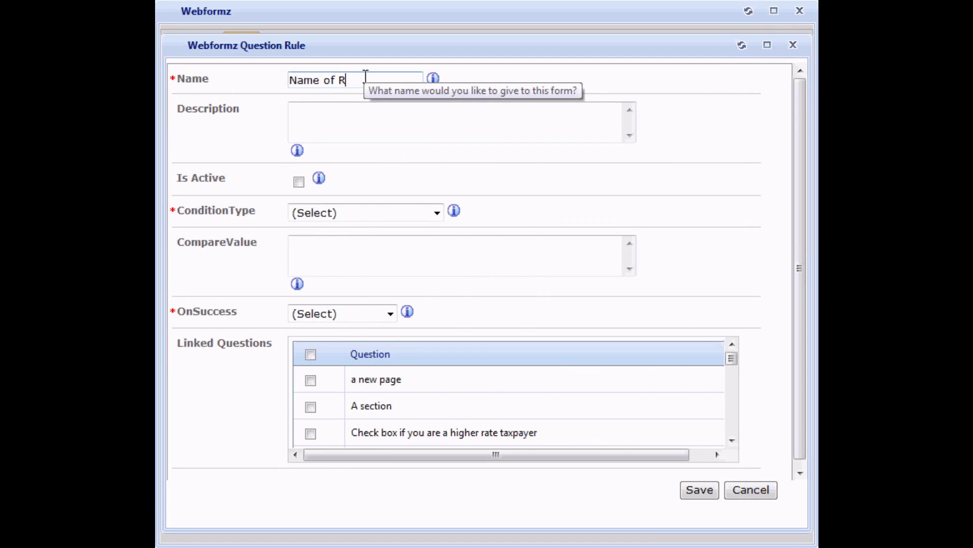
{"action": "type", "text": "ule"}
{"action": "key", "text": "Tab"}
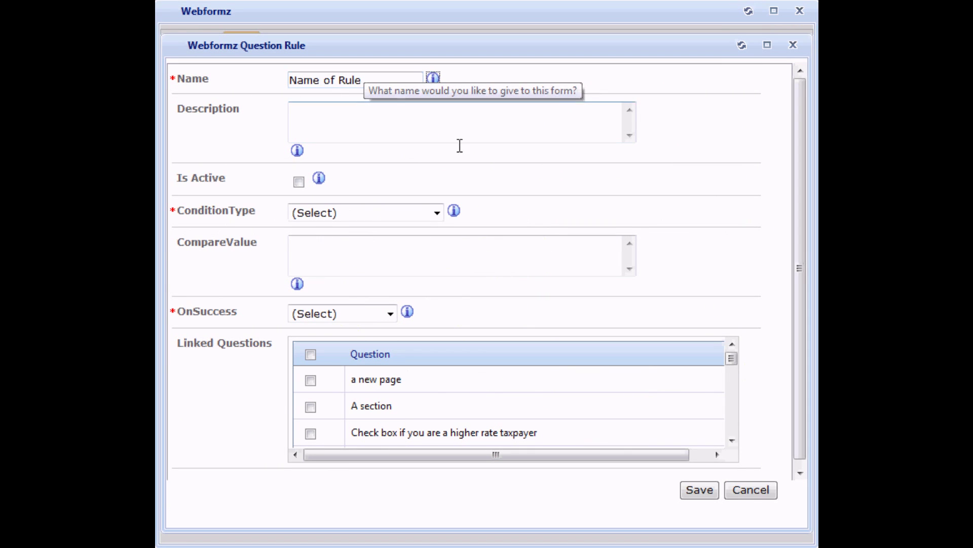
{"action": "left_click", "coordinate": [428, 122]}
{"action": "type", "text": "This i"}
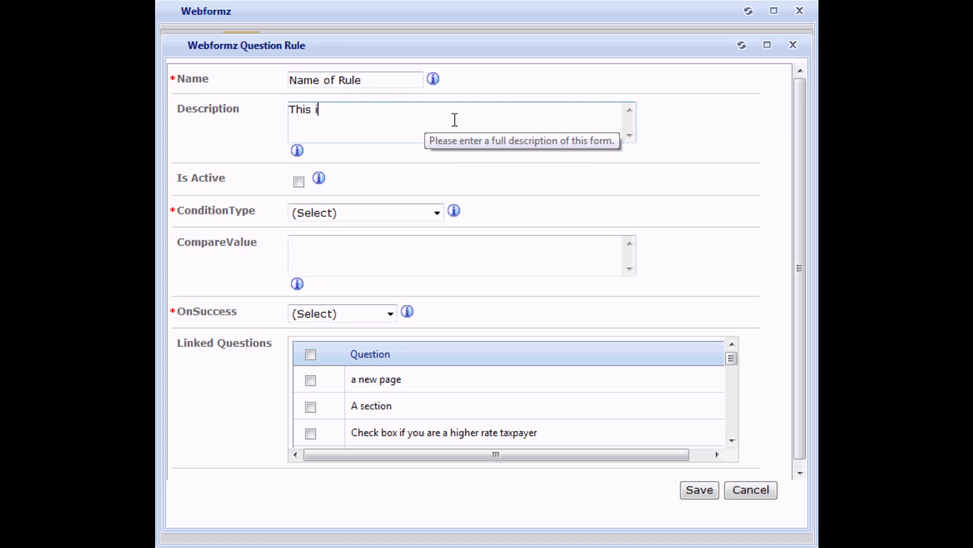
{"action": "type", "text": "s the description of the t"}
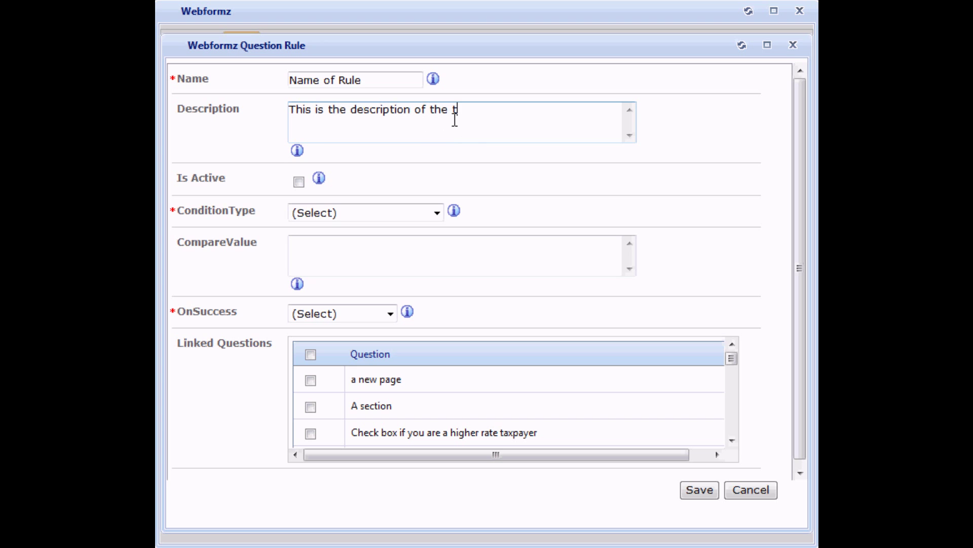
{"action": "key", "text": "BackSpace"}
{"action": "type", "text": "rule"}
{"action": "left_click", "coordinate": [299, 182]}
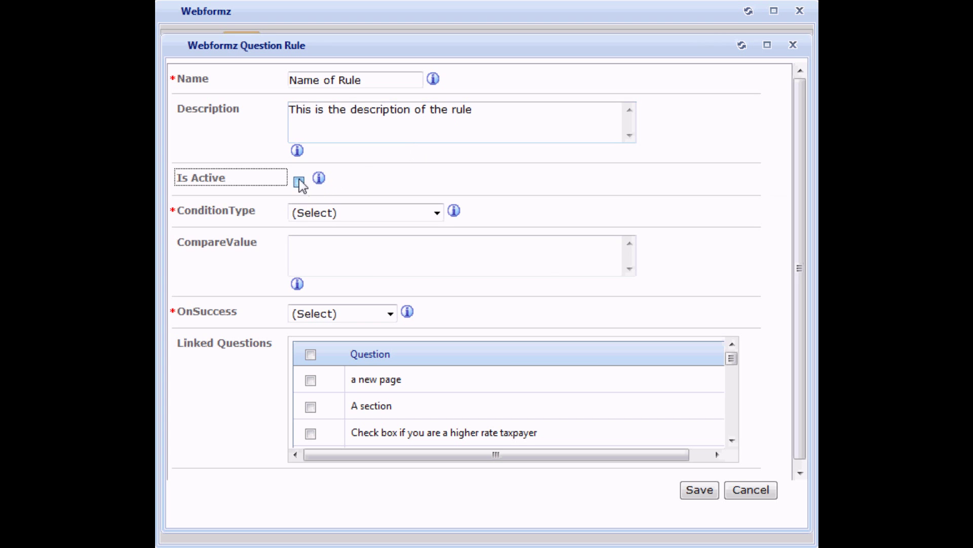
Set the rule's condition to Equal to 'Compare Value' with Hide Controls on success.
{"action": "left_click", "coordinate": [374, 222]}
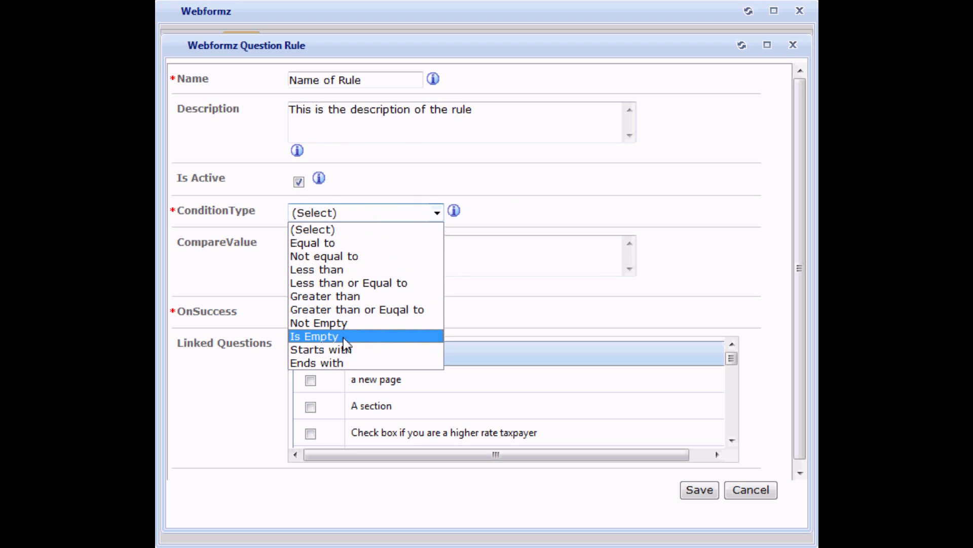
{"action": "left_click", "coordinate": [331, 242]}
{"action": "left_click", "coordinate": [332, 241]}
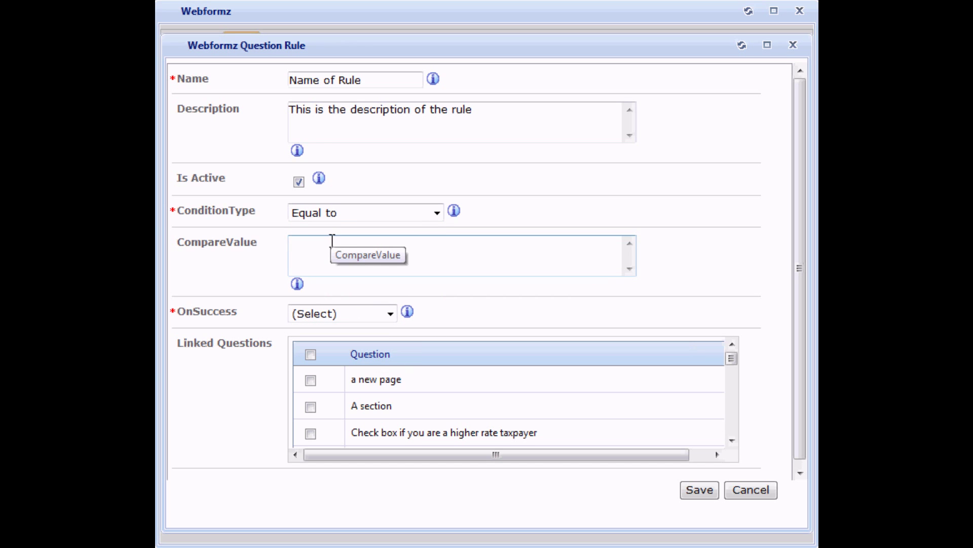
{"action": "type", "text": "Compare"}
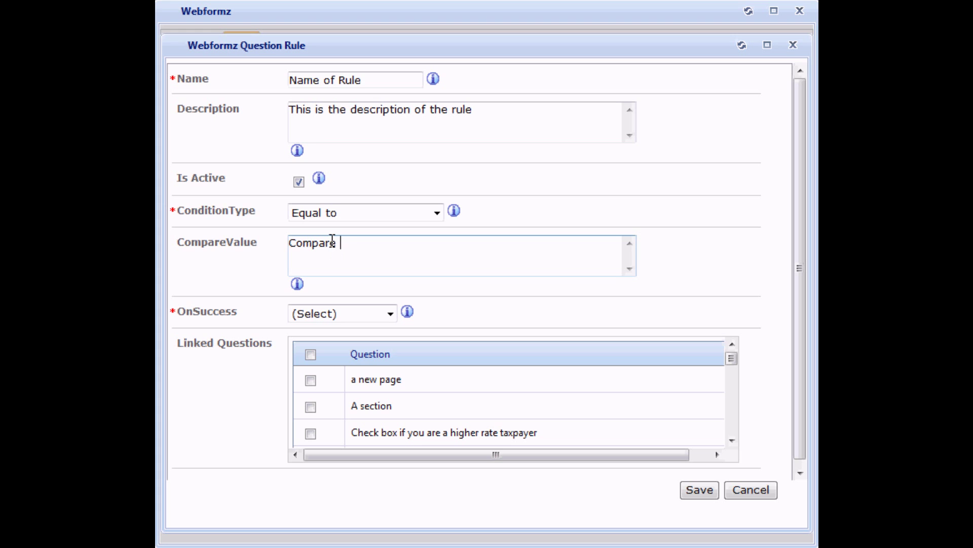
{"action": "type", "text": " Value"}
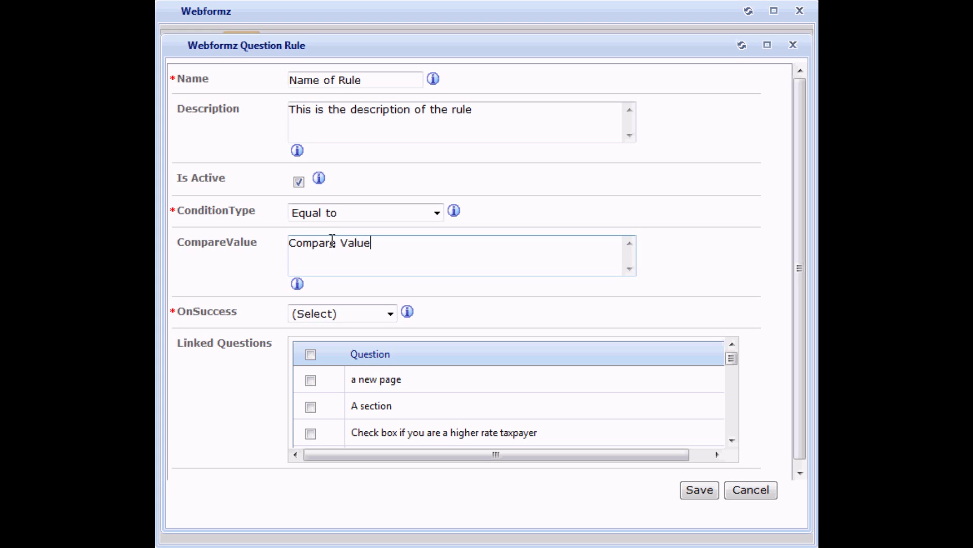
{"action": "left_click", "coordinate": [357, 313]}
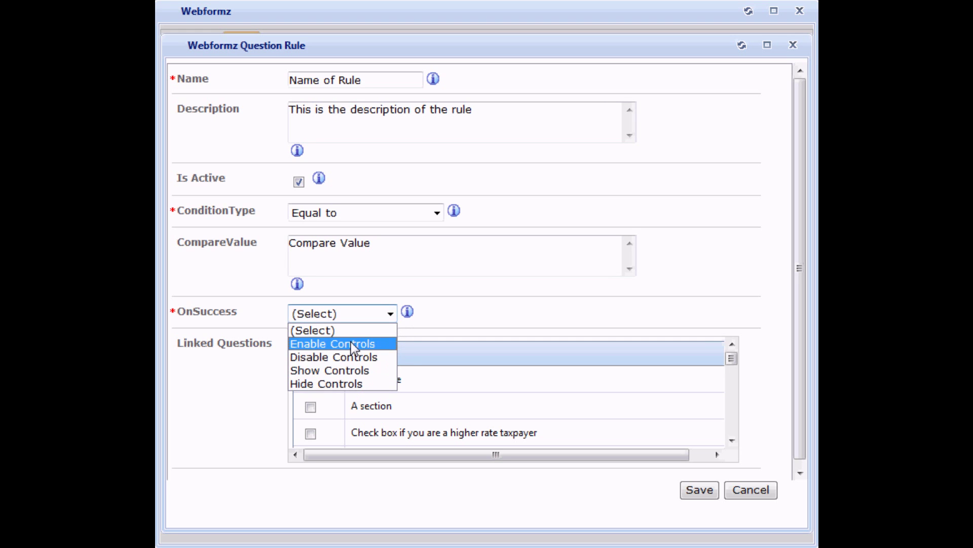
{"action": "left_click", "coordinate": [354, 385]}
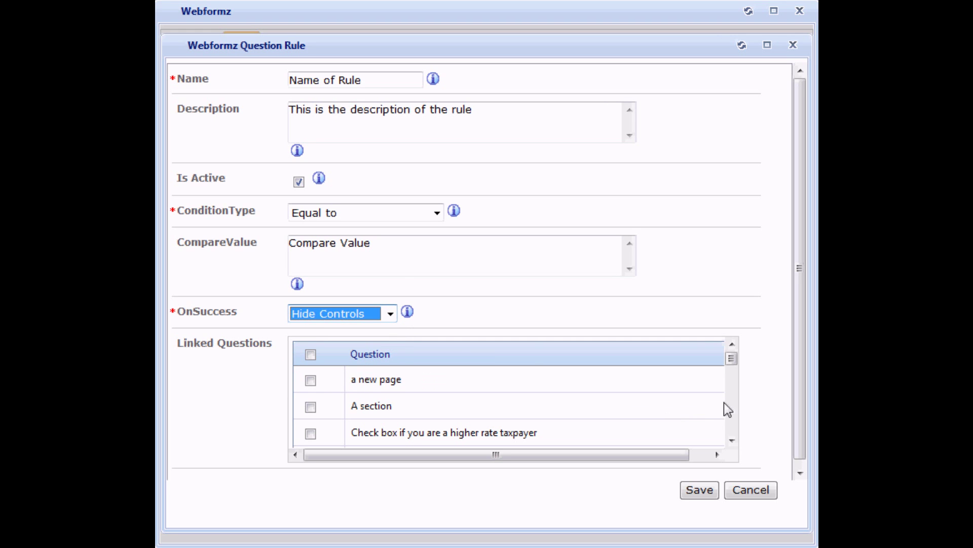
Link the A section, higher rate taxpayer, new page, Country List and Conditionals questions, then save.
{"action": "left_click", "coordinate": [733, 439]}
{"action": "left_click", "coordinate": [310, 393]}
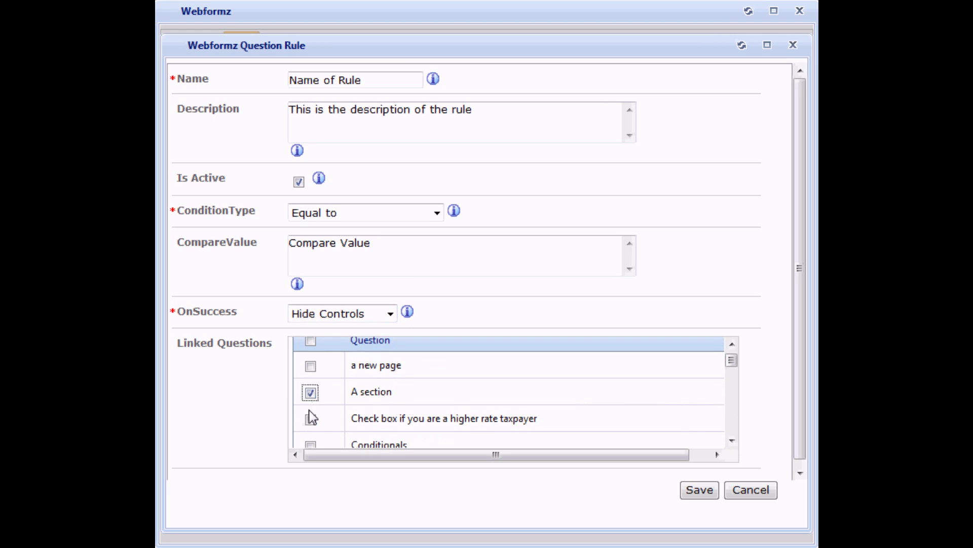
{"action": "left_click", "coordinate": [311, 418]}
{"action": "left_click", "coordinate": [311, 367]}
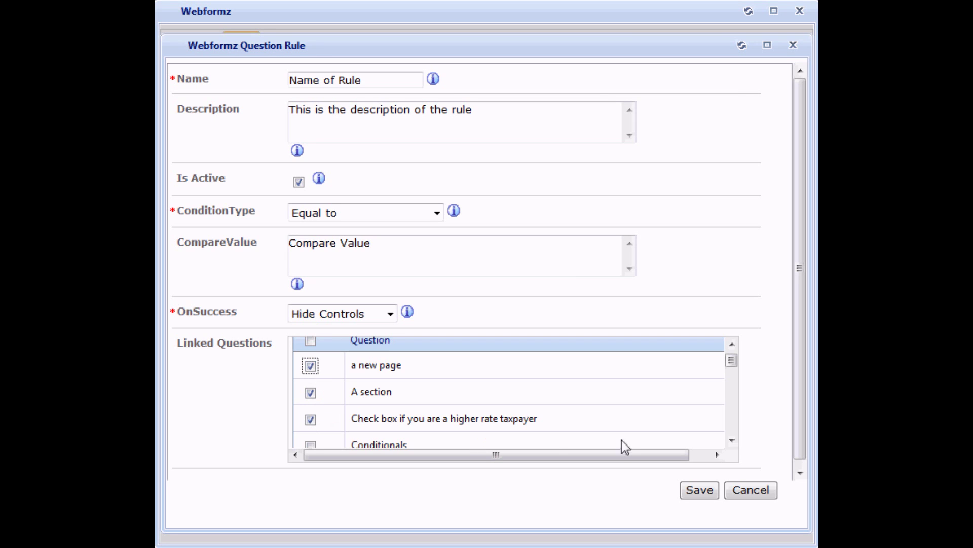
{"action": "left_click", "coordinate": [732, 440]}
{"action": "left_click", "coordinate": [732, 440]}
{"action": "left_click", "coordinate": [311, 432]}
{"action": "left_click", "coordinate": [310, 405]}
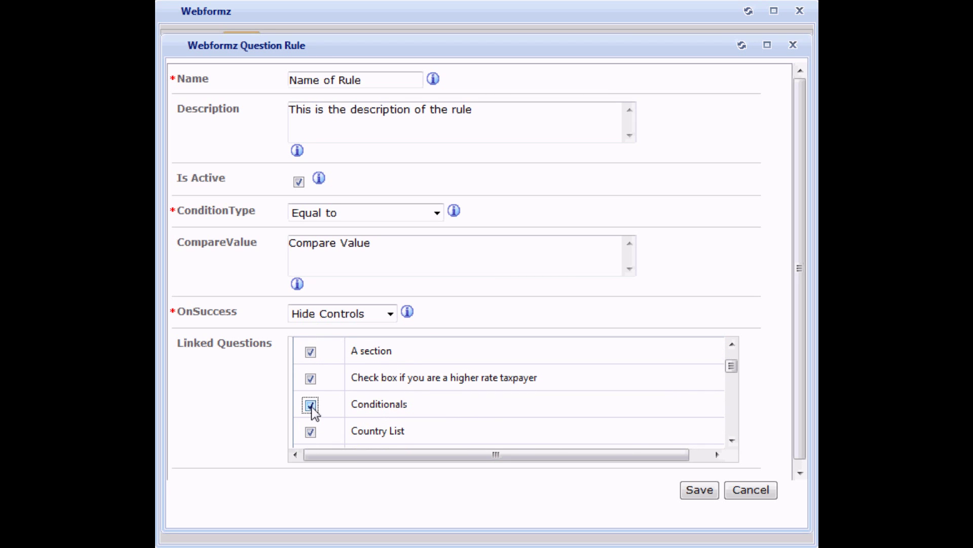
{"action": "left_click", "coordinate": [713, 490]}
{"action": "left_click", "coordinate": [698, 490]}
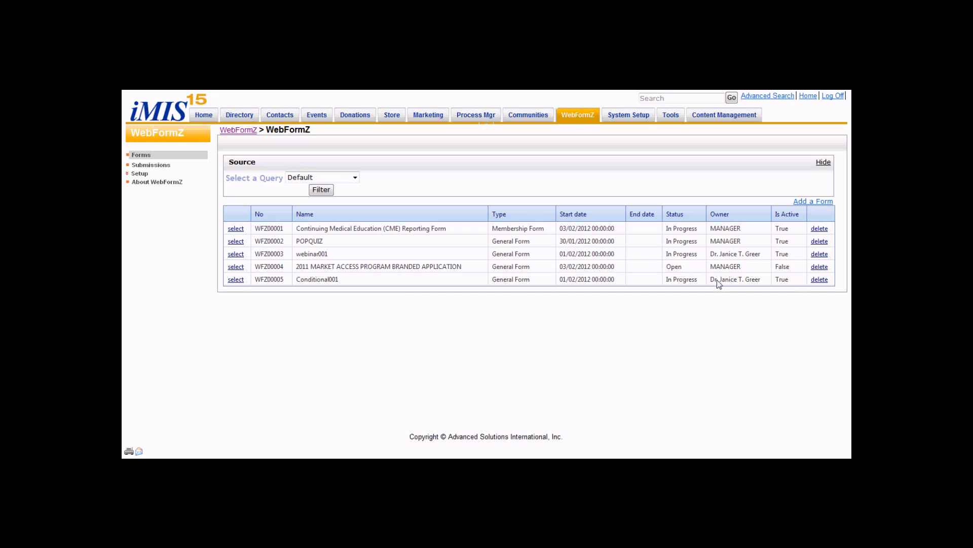
Clone form WFZ00005, rename the copy Conditional002, add 'clone' to its description, and save.
{"action": "left_click", "coordinate": [236, 279]}
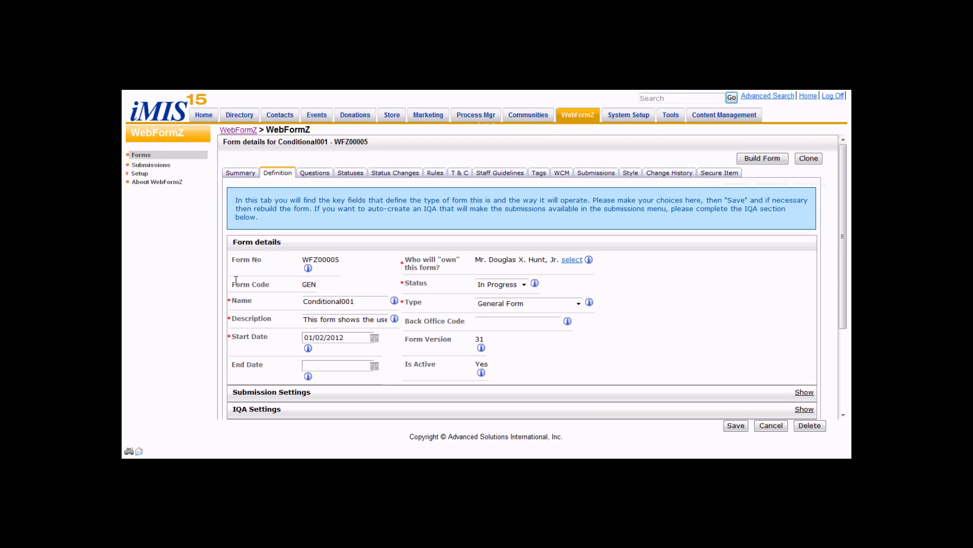
{"action": "left_click", "coordinate": [811, 158]}
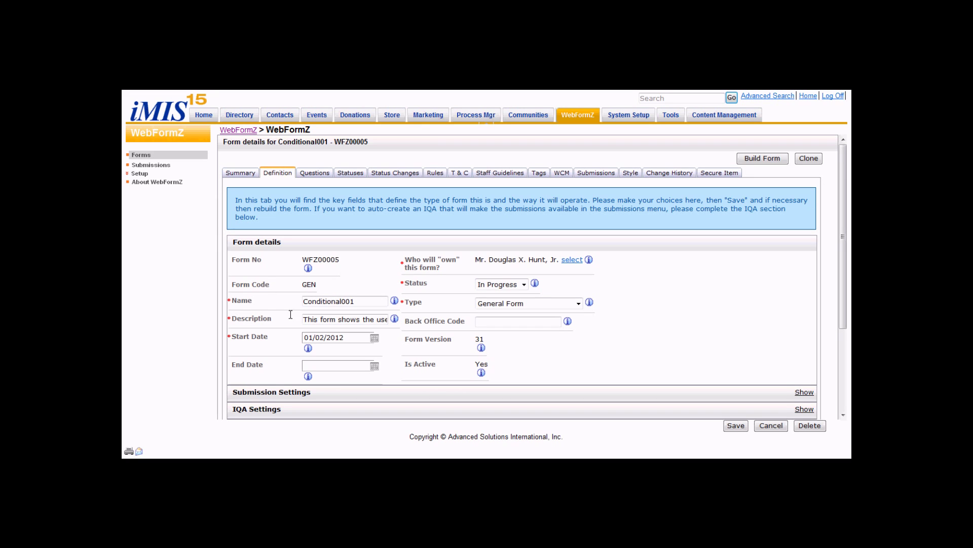
{"action": "left_click", "coordinate": [365, 300]}
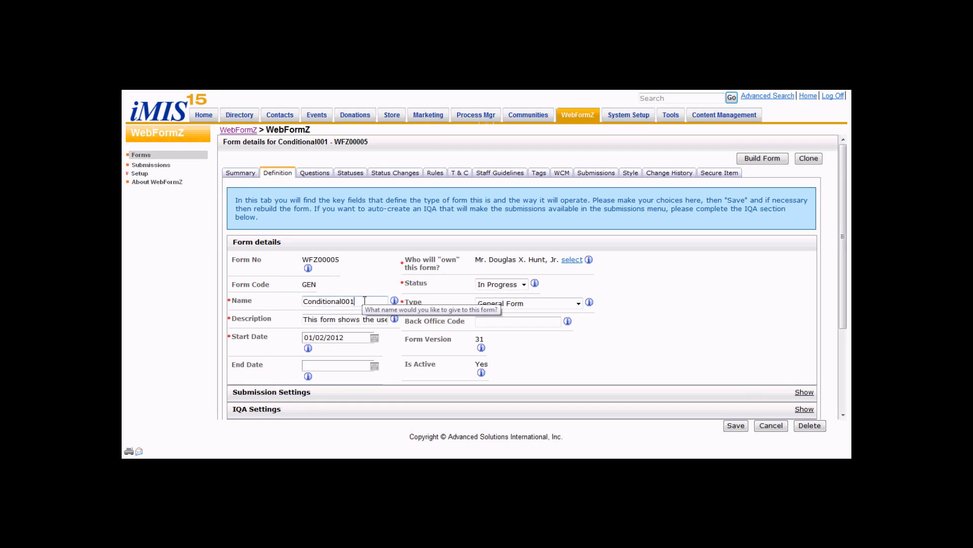
{"action": "key", "text": "BackSpace"}
{"action": "type", "text": "2"}
{"action": "left_click", "coordinate": [327, 318]}
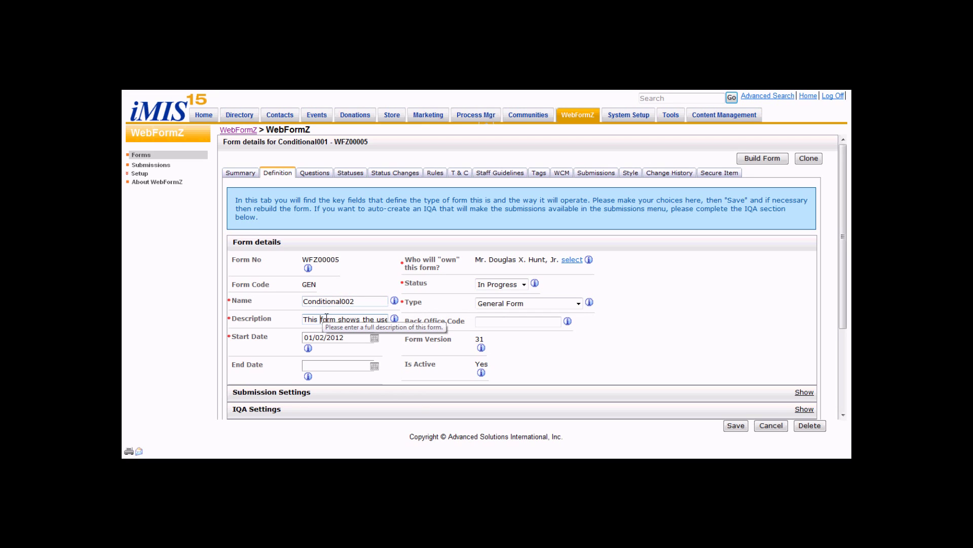
{"action": "type", "text": "clone"}
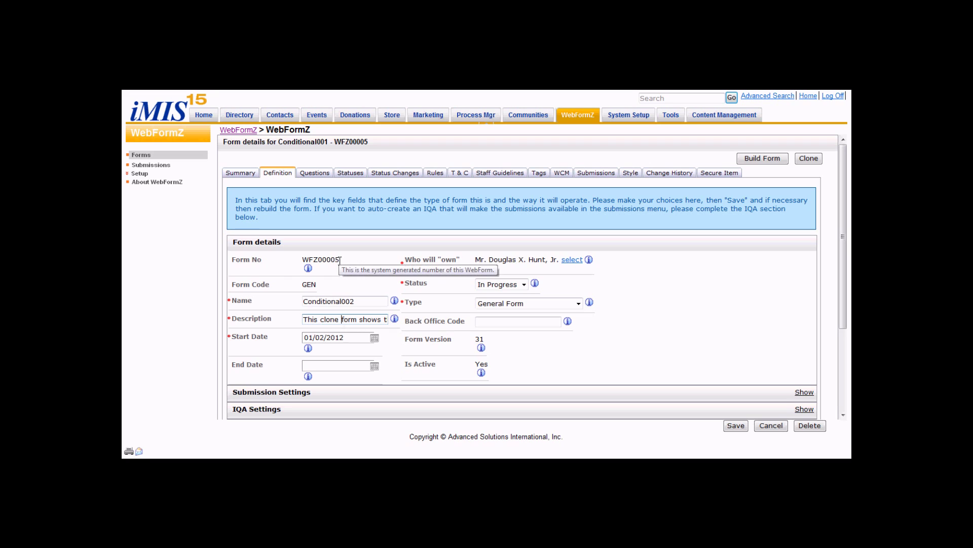
{"action": "left_click", "coordinate": [738, 425]}
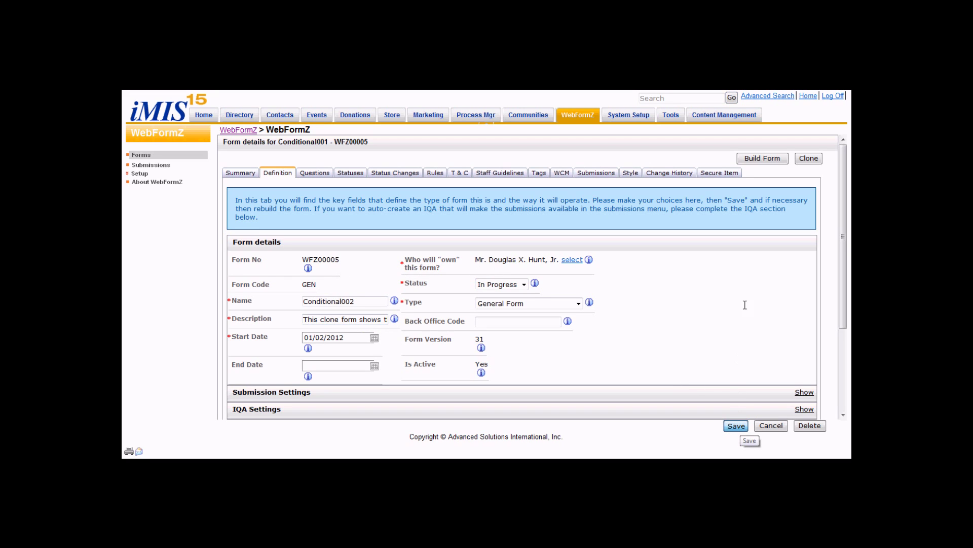